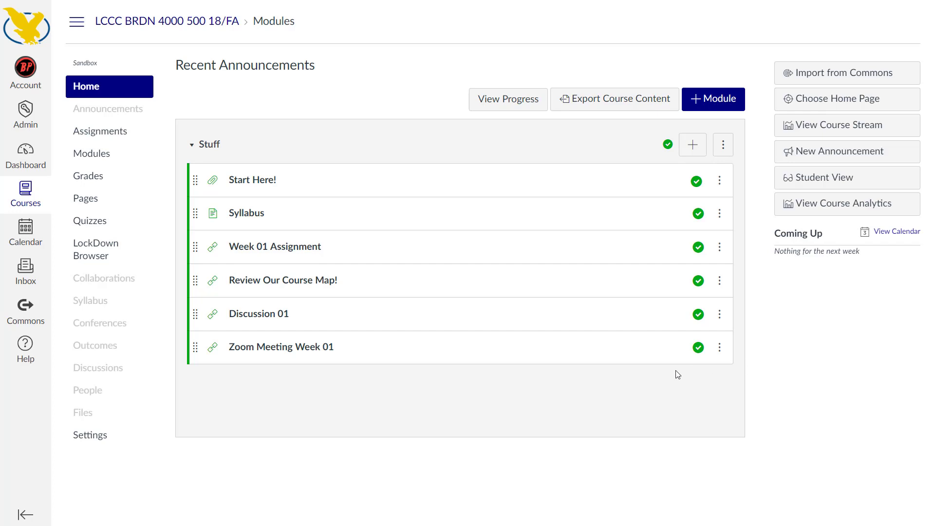
- Open RLDB Test Quiz from the Practice Quizzes section of the course's Quizzes list
left_click(100, 226)
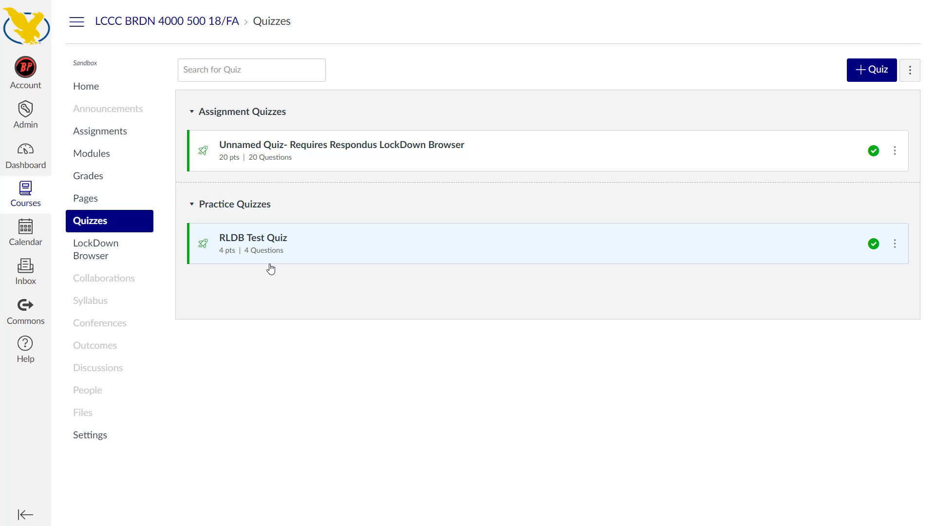
left_click(253, 243)
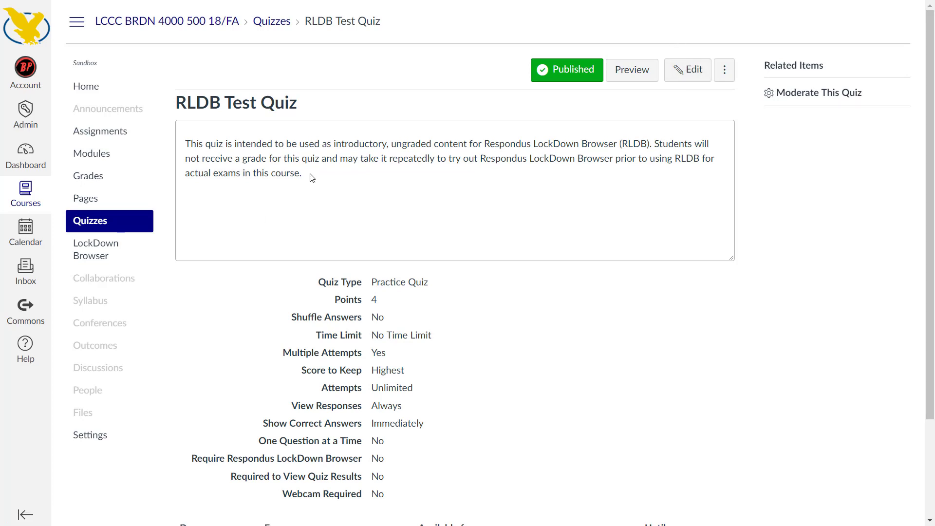
left_click_drag(306, 175, 197, 136)
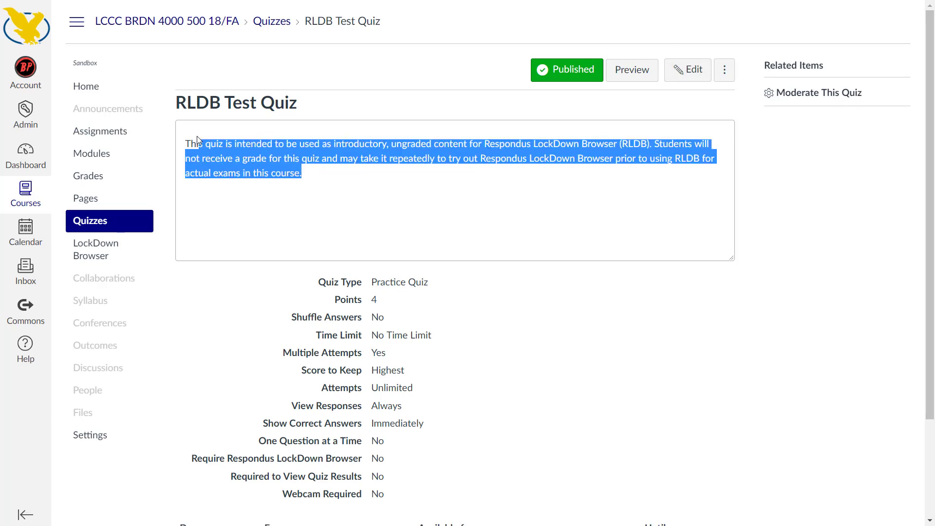
left_click(345, 180)
- Edit the RLDB Test Quiz and check Shuffle Answers in its options
left_click(674, 75)
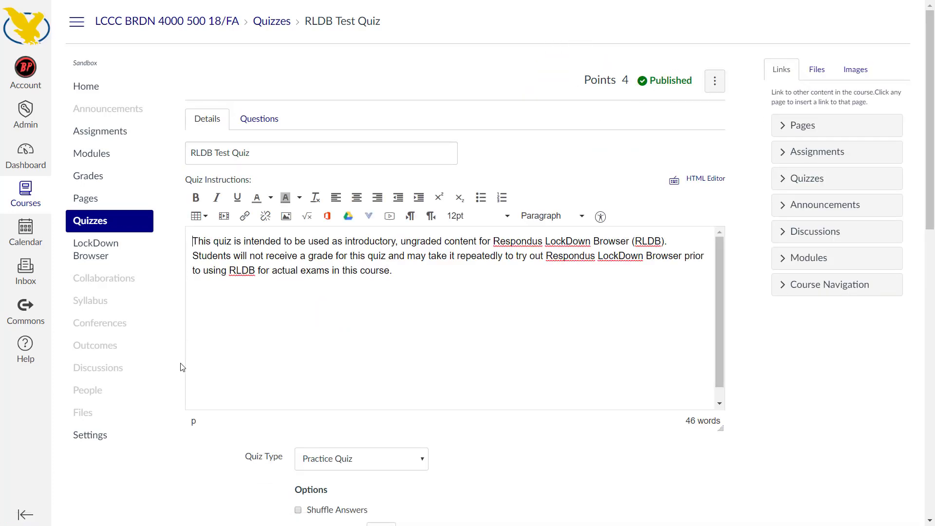
scroll(181, 367, "down", 2)
scroll(182, 366, "down", 3)
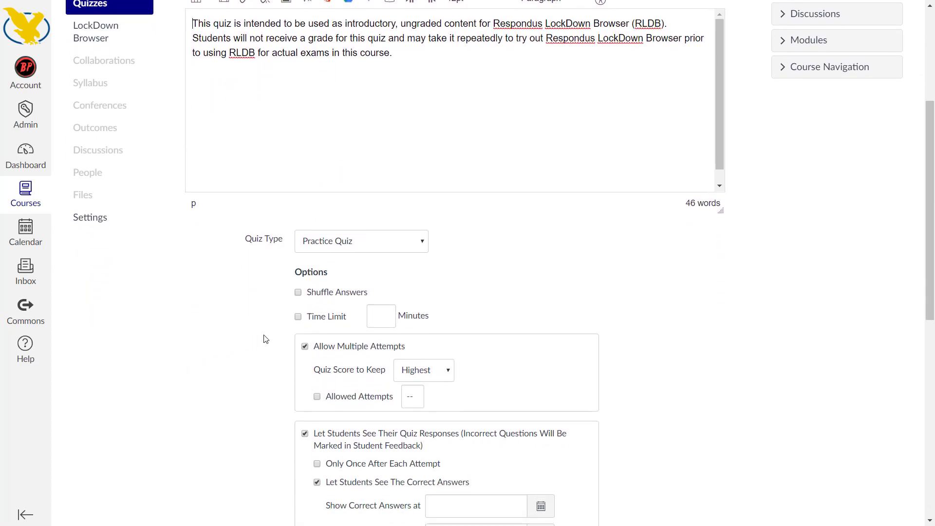
left_click(299, 292)
scroll(236, 352, "down", 2)
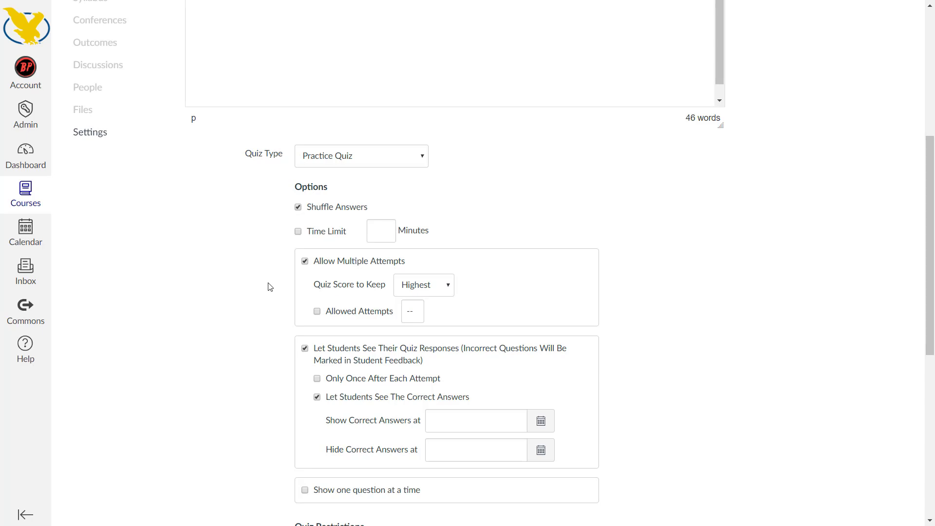
scroll(271, 286, "down", 4)
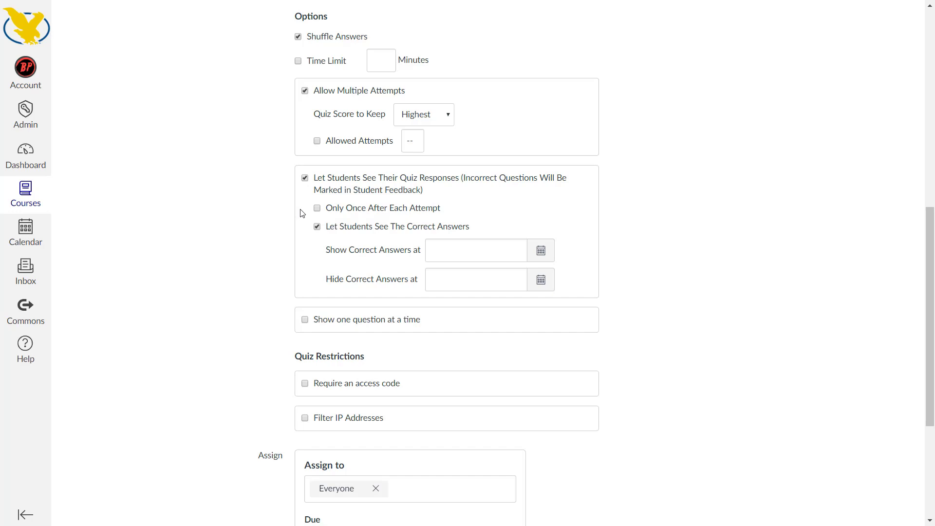
- Let students see their responses only once after each attempt, then save the quiz
left_click(317, 208)
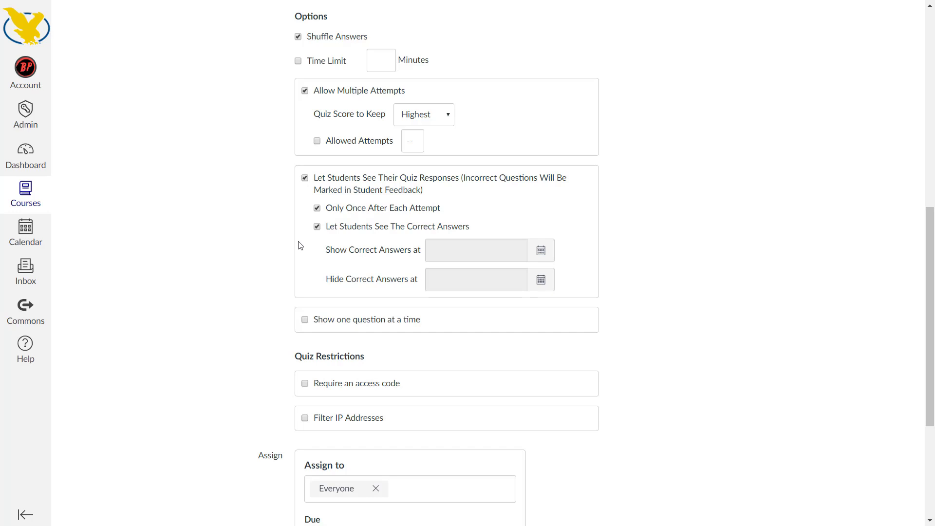
scroll(257, 301, "down", 2)
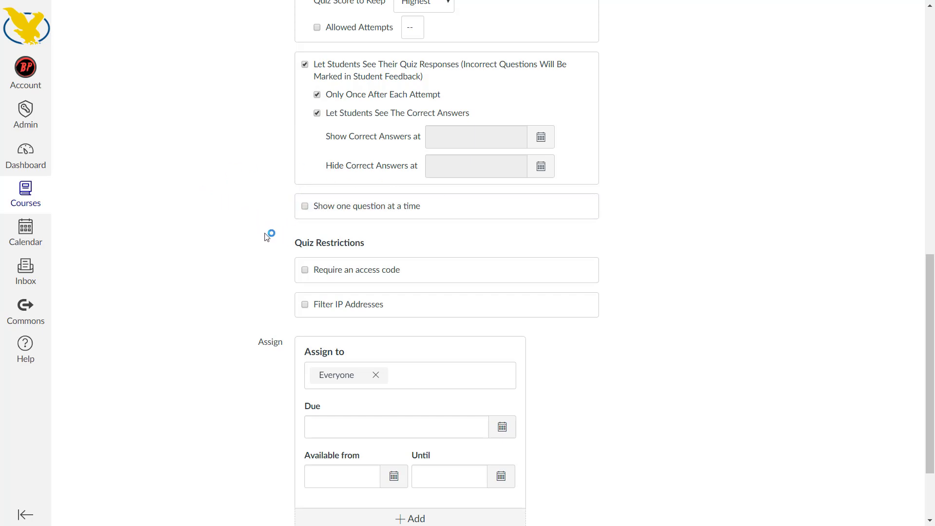
scroll(267, 238, "down", 2)
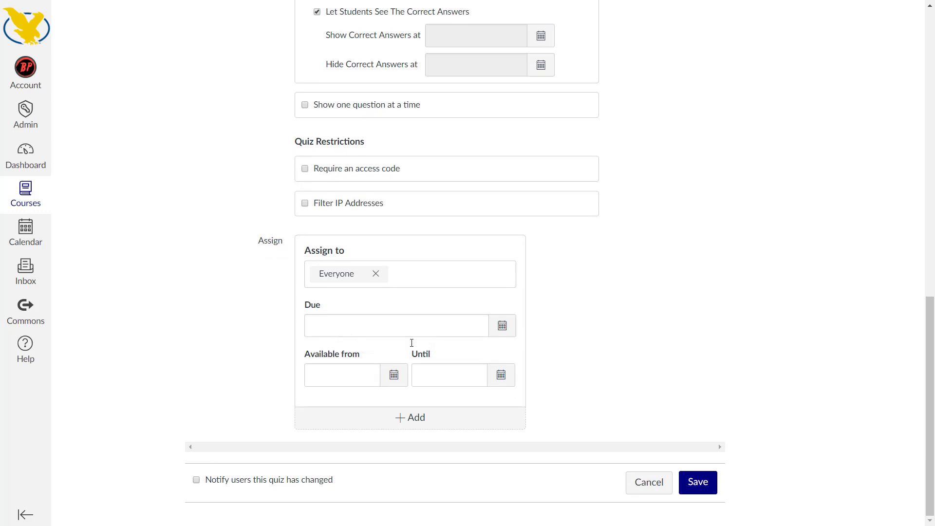
left_click(697, 486)
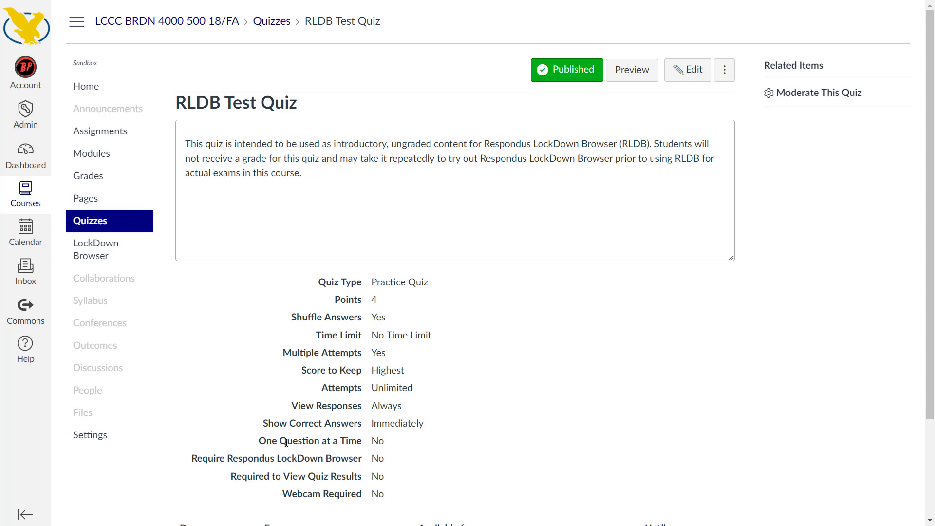
- Open Modify Settings for RLDB Test Quiz on the LockDown Browser dashboard
left_click(112, 254)
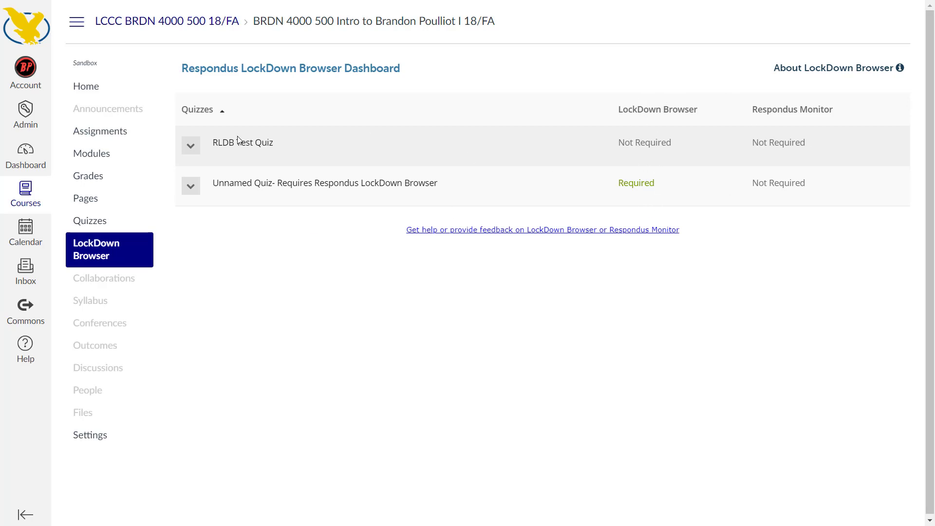
left_click(195, 145)
left_click(213, 168)
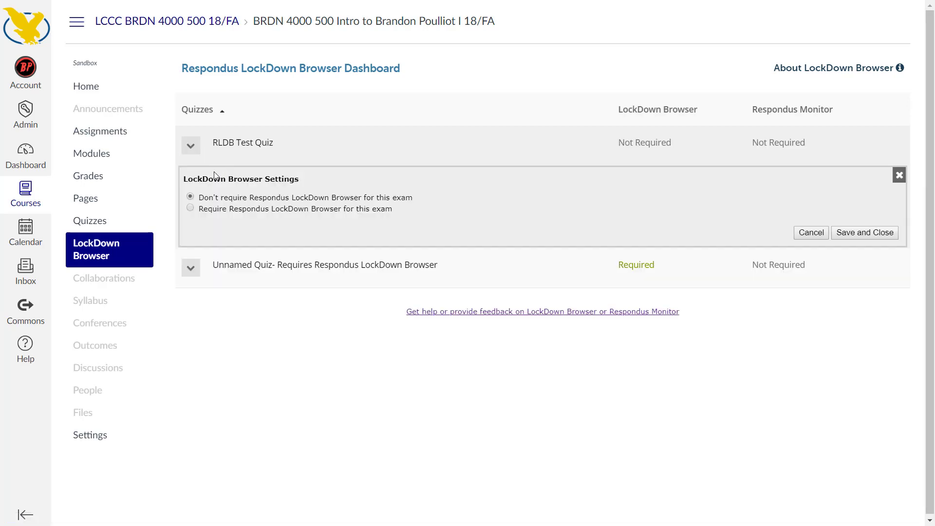
- Require LockDown Browser for the quiz, with no access code and no requirement to view feedback
left_click(212, 210)
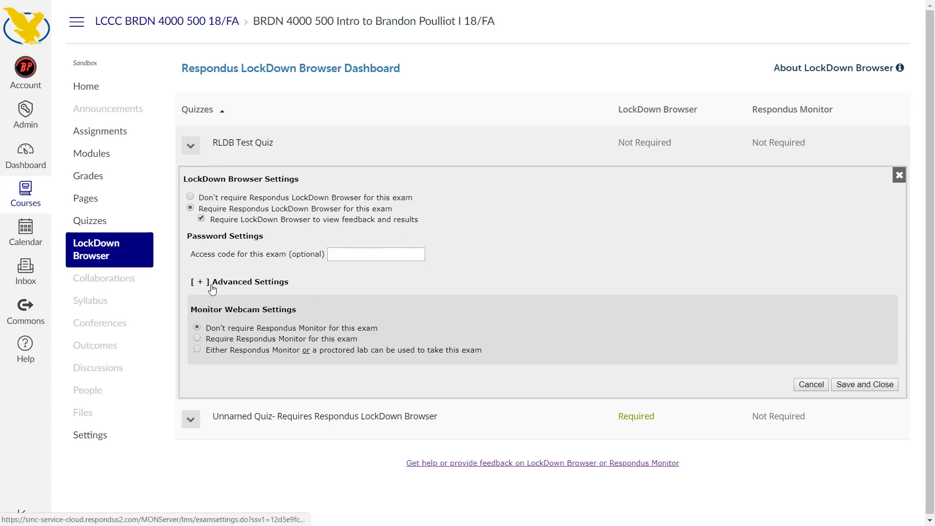
left_click(352, 253)
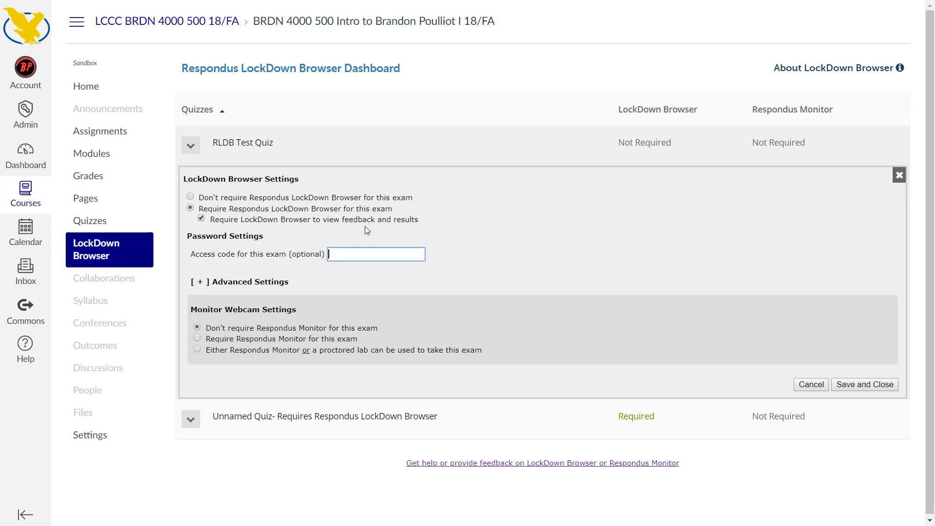
left_click(201, 219)
left_click(201, 219)
- Save the LockDown Browser settings and reopen the RLDB Test Quiz details page
left_click(862, 385)
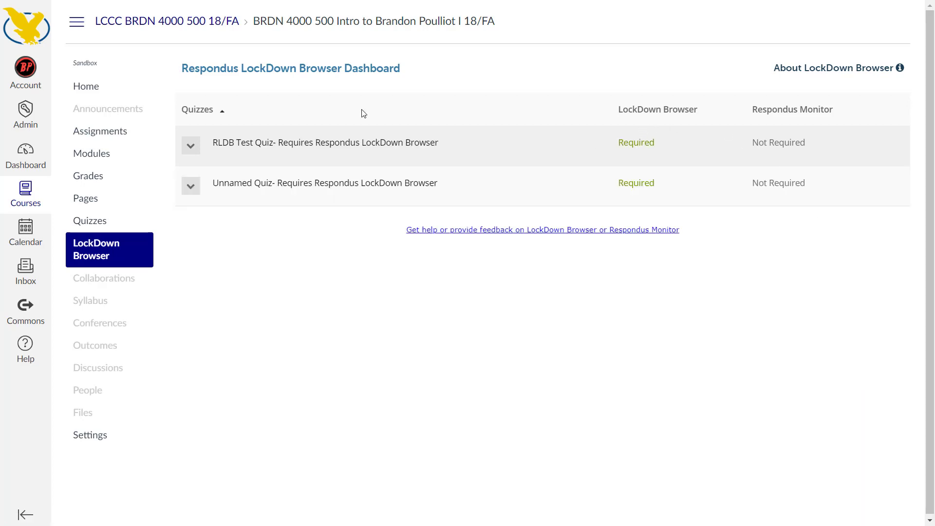
left_click(101, 224)
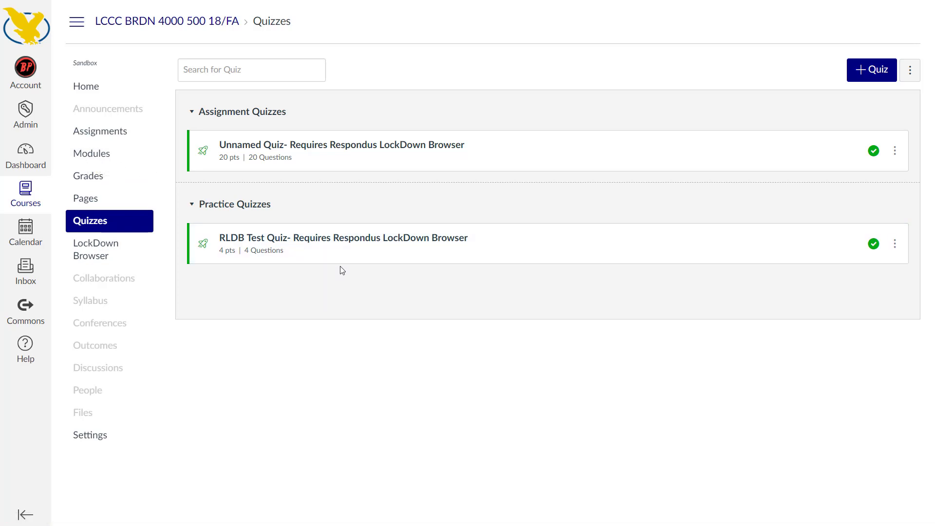
left_click(361, 239)
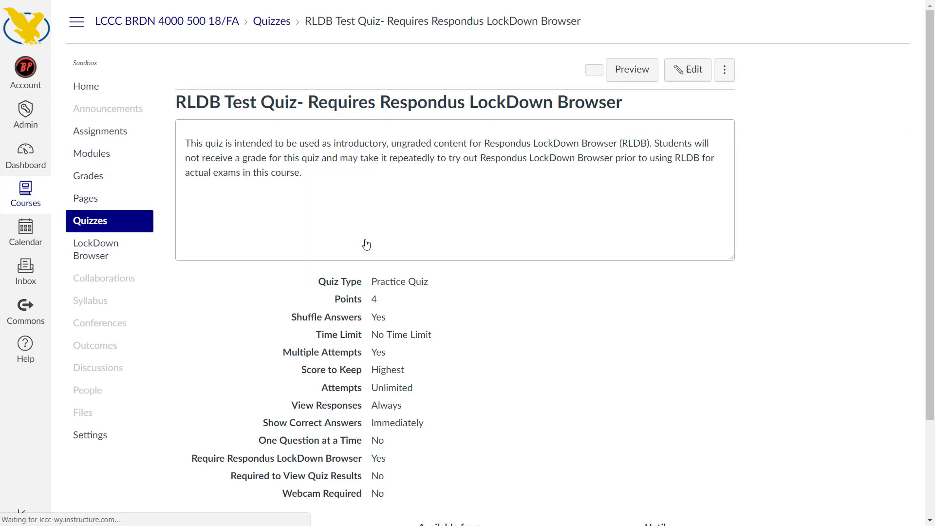
scroll(441, 275, "down", 3)
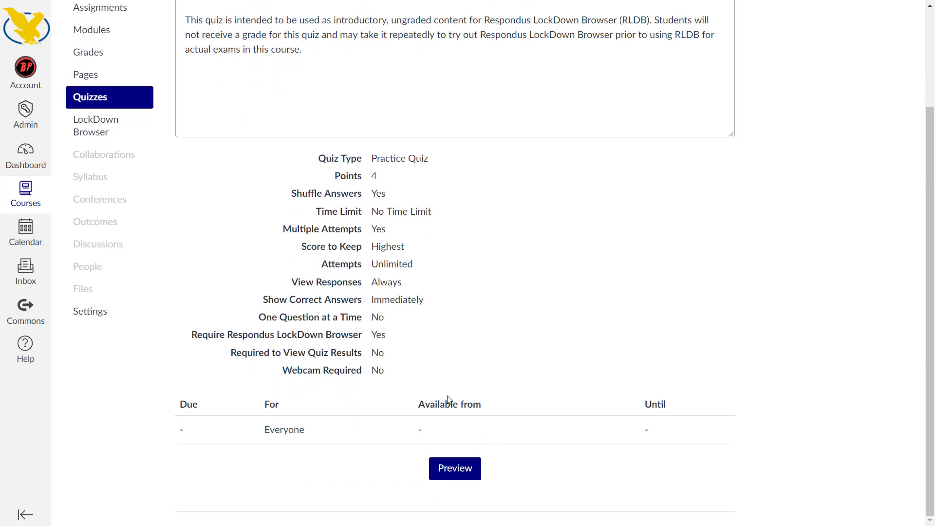
- Preview RLDB Test Quiz as instructor, scrolling through Questions 1–4 and back to the top
left_click(452, 470)
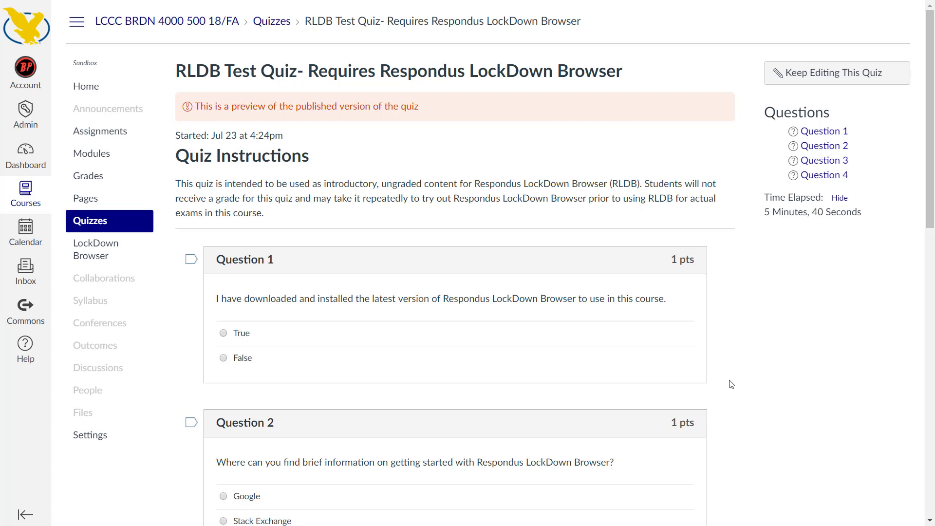
scroll(732, 385, "down", 6)
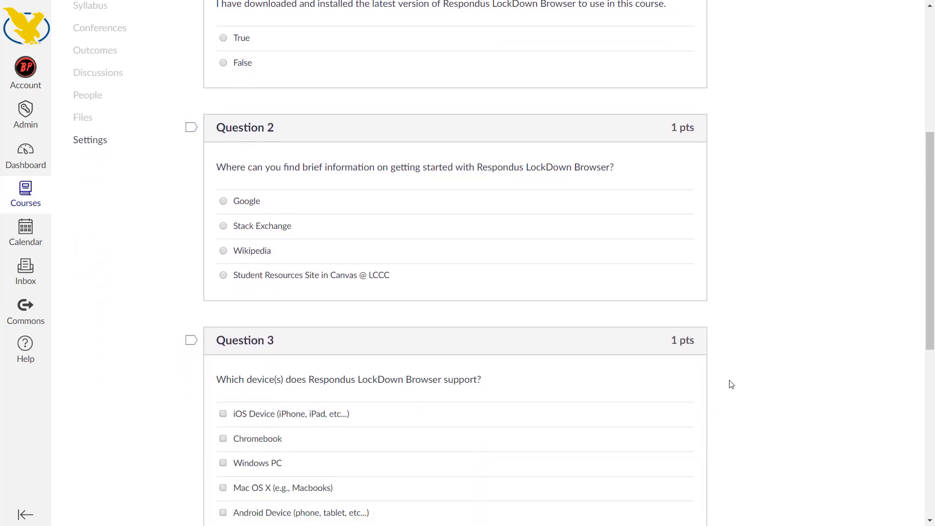
scroll(732, 385, "down", 8)
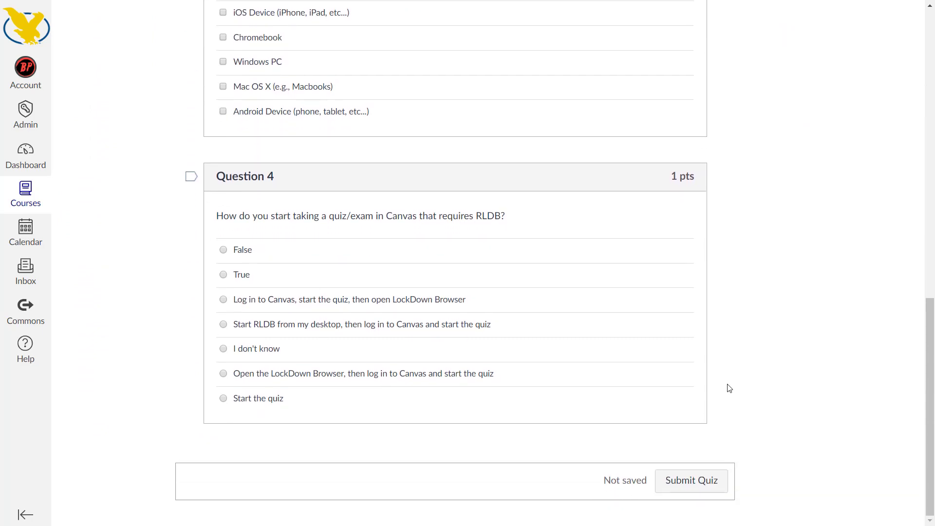
scroll(682, 449, "up", 15)
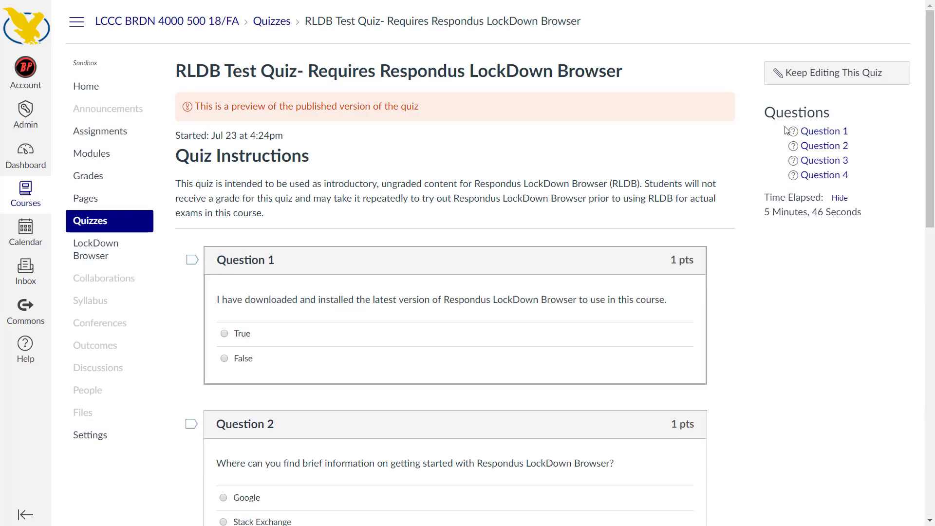
- Return to the course Home page and close the Canvas browser window
left_click(95, 90)
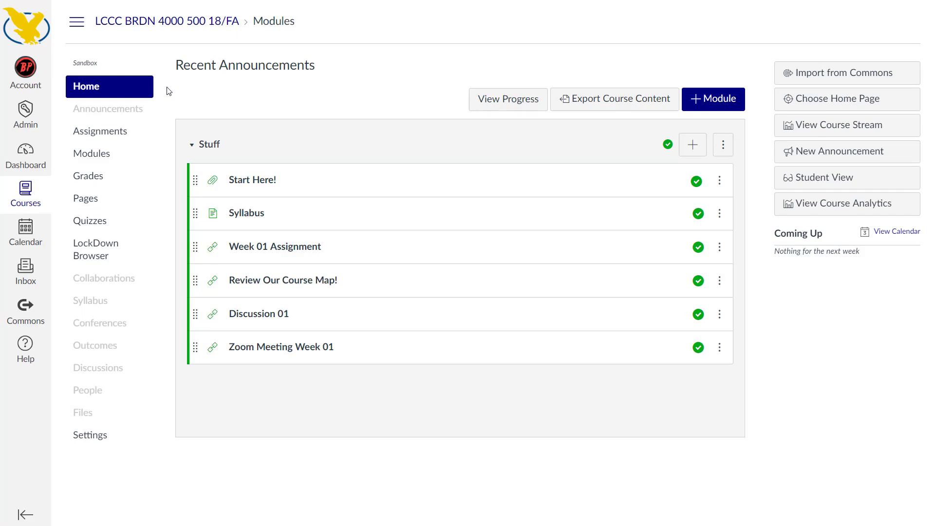
key("super+d")
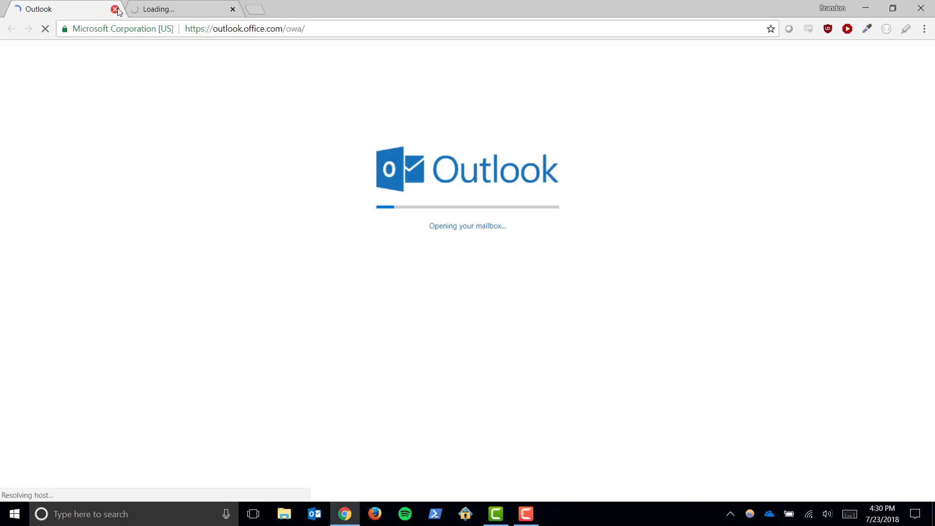
- Sign back in, enter LCCC BRDN 4000 500 18/FA in Student View, and show its Quizzes
left_click(115, 8)
left_click(675, 252)
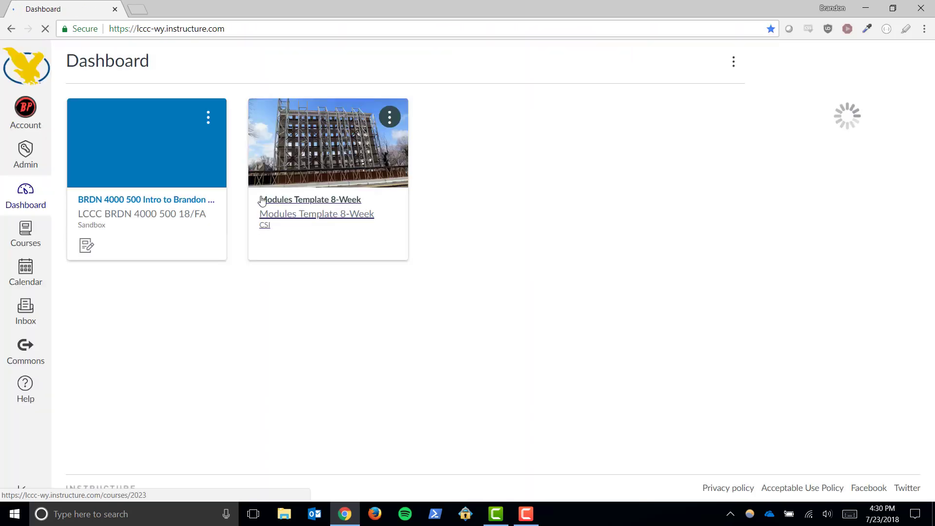
left_click(150, 208)
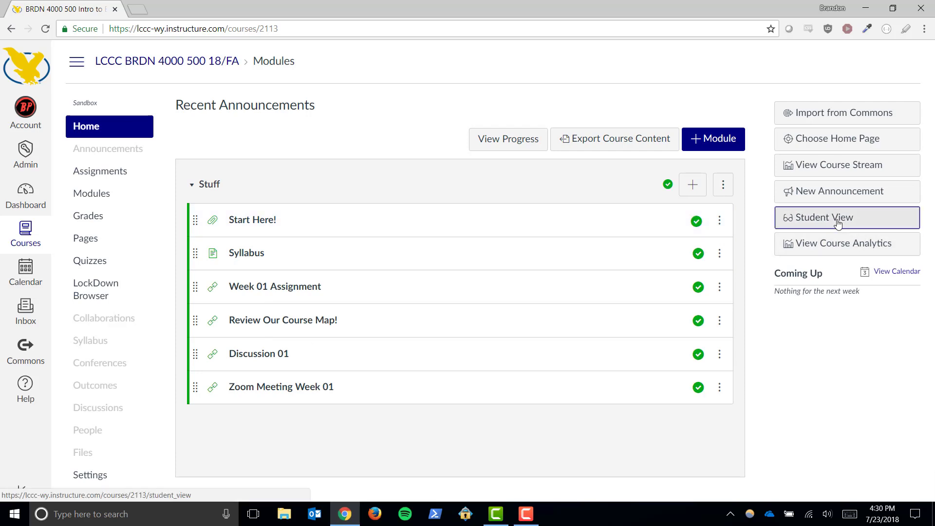
left_click(836, 222)
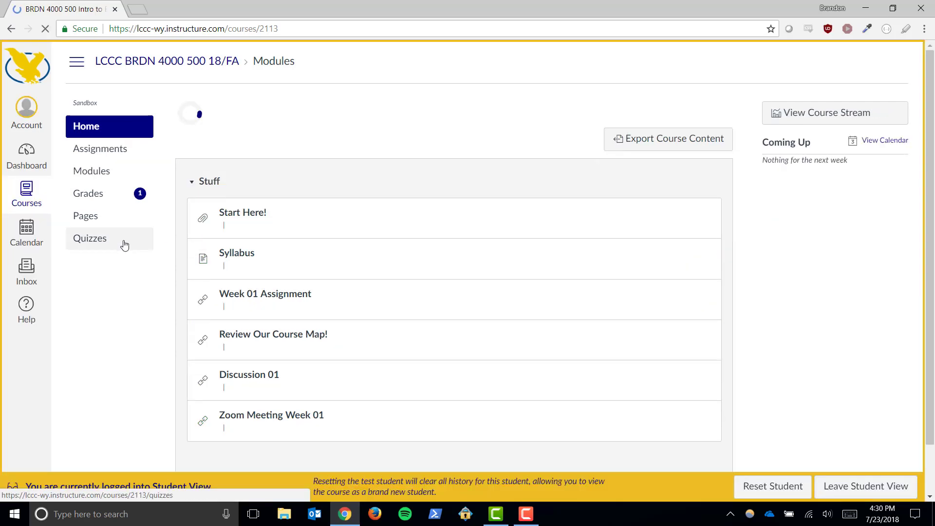
left_click(100, 246)
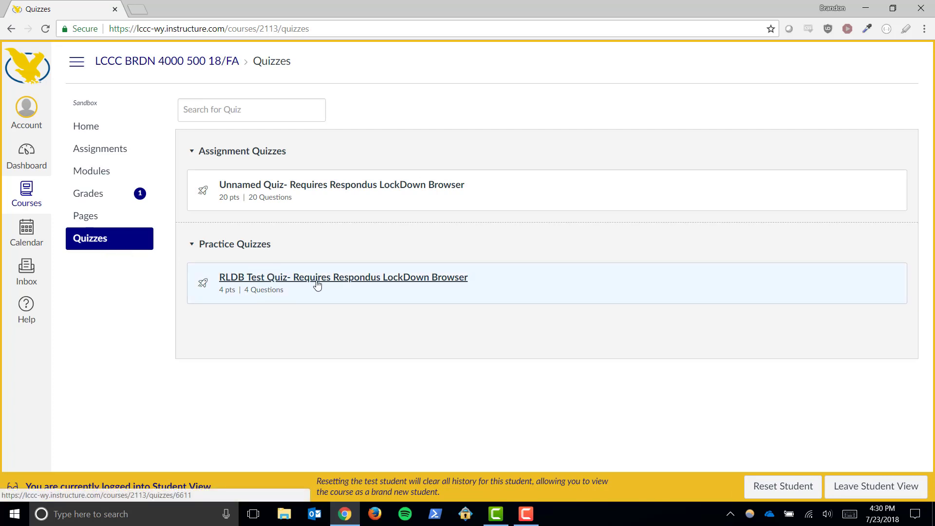
- Open RLDB Test Quiz as the test student, reaching the LockDown Browser download page
left_click(316, 283)
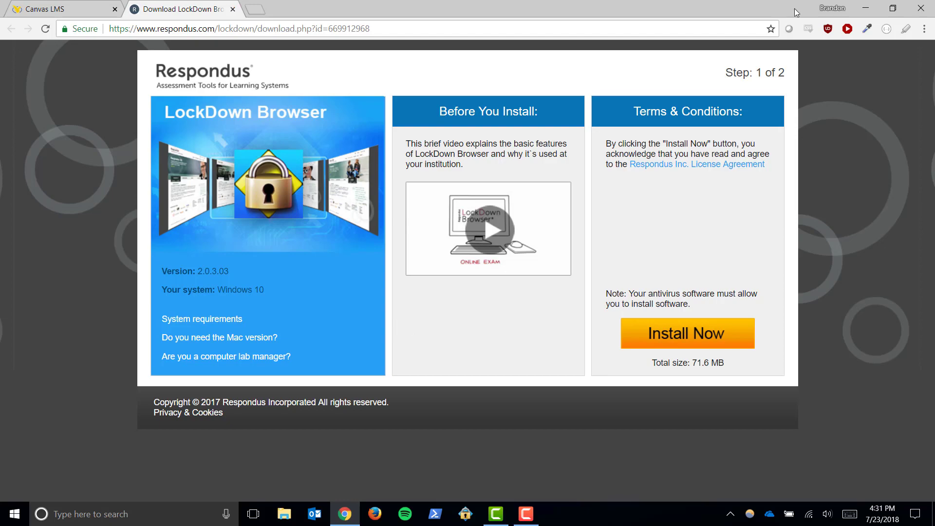
- Close the Chrome window to reveal the Windows desktop
left_click(921, 8)
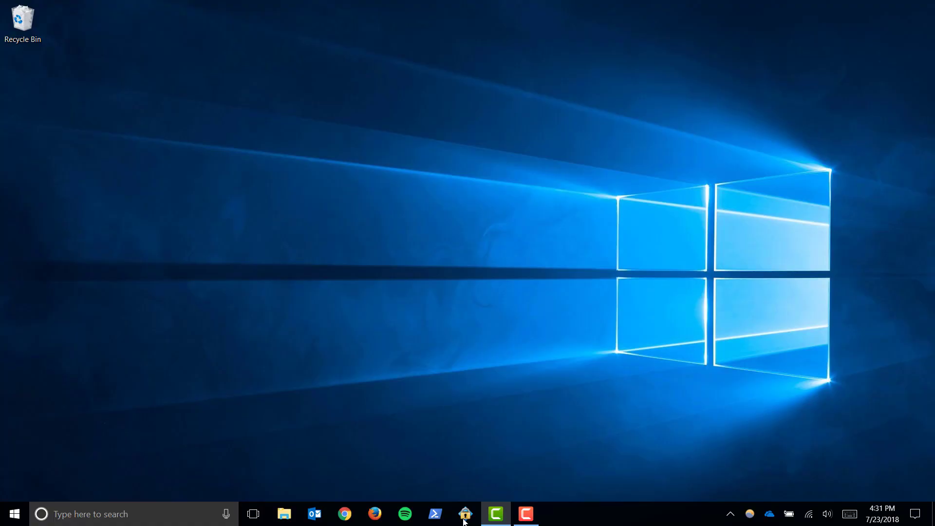
- Launch LockDown Browser and decline its request to close Camtasia Studio, so it quits
left_click(464, 522)
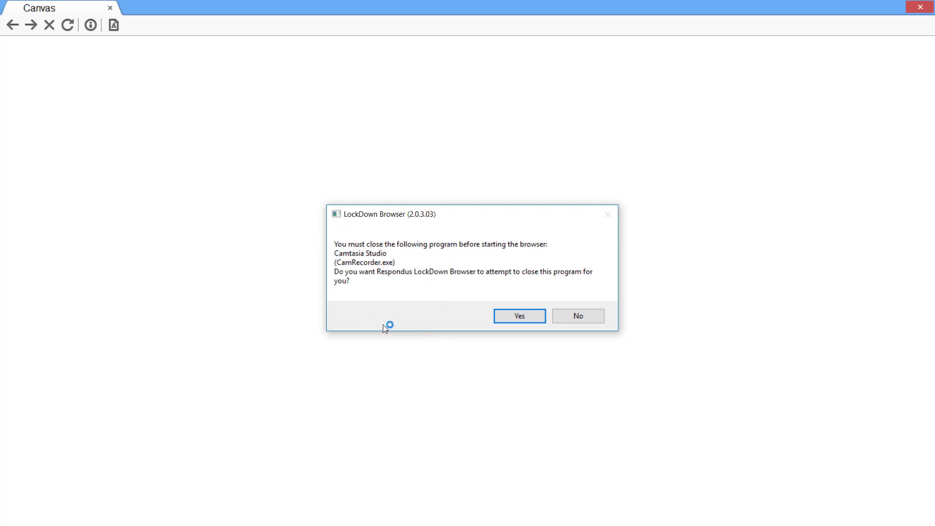
left_click(587, 317)
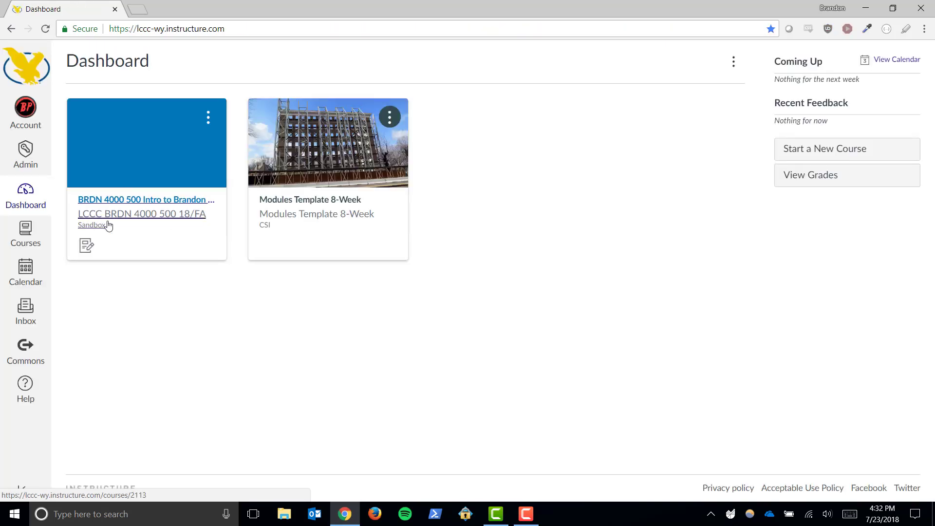
- Open the LCCC BRDN 4000 500 18/FA course card from the Dashboard
left_click(111, 204)
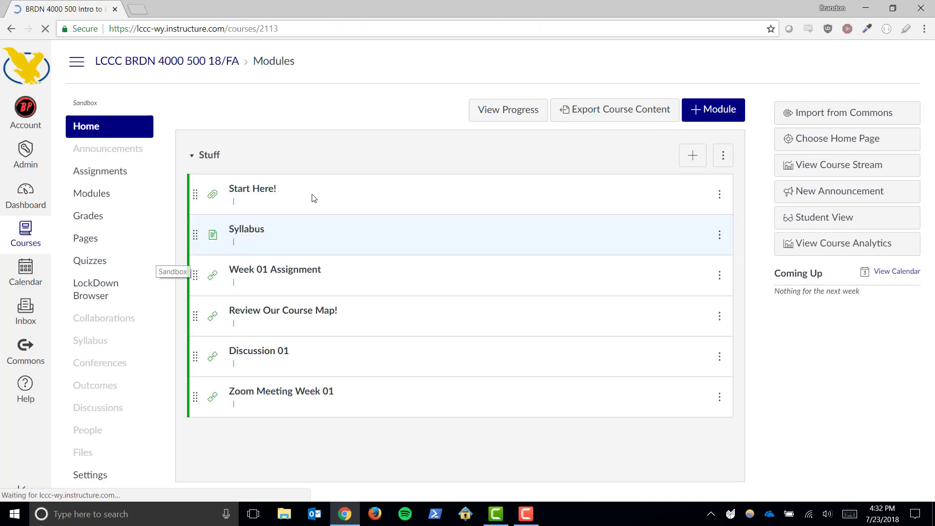